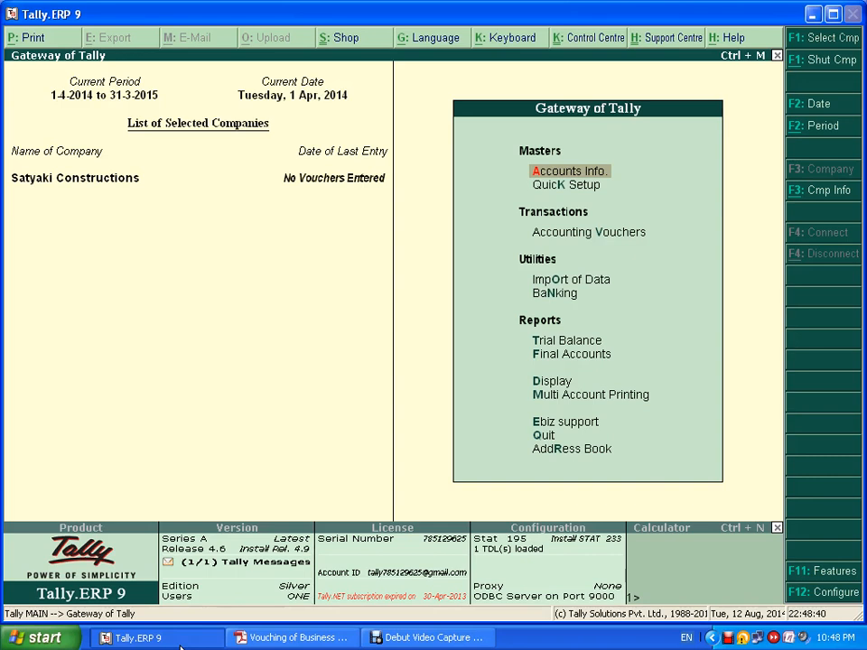
Step: Open accounting voucher creation for Satyaki Constructions from the Gateway of Tally
left_click(255, 646)
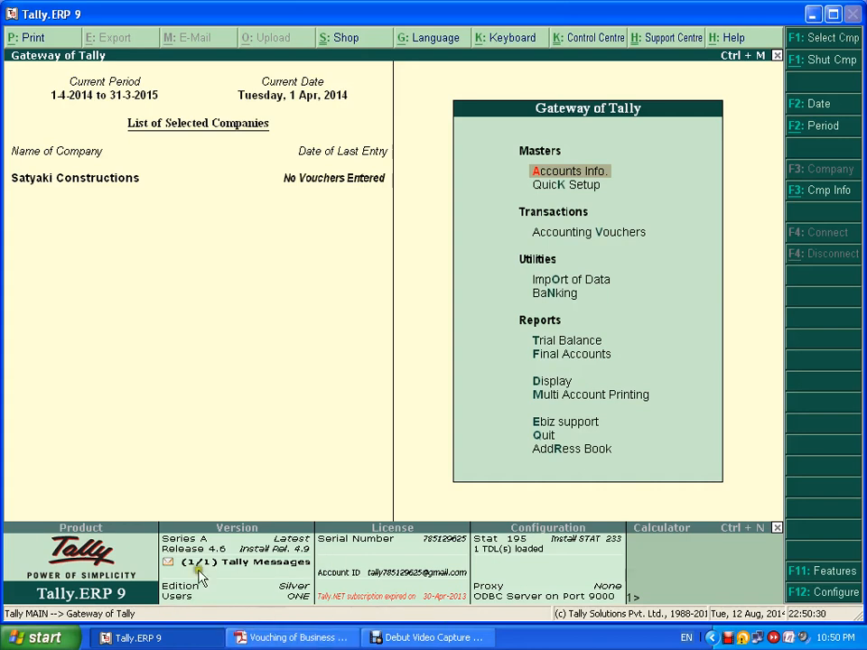
left_click(463, 477)
left_click(605, 234)
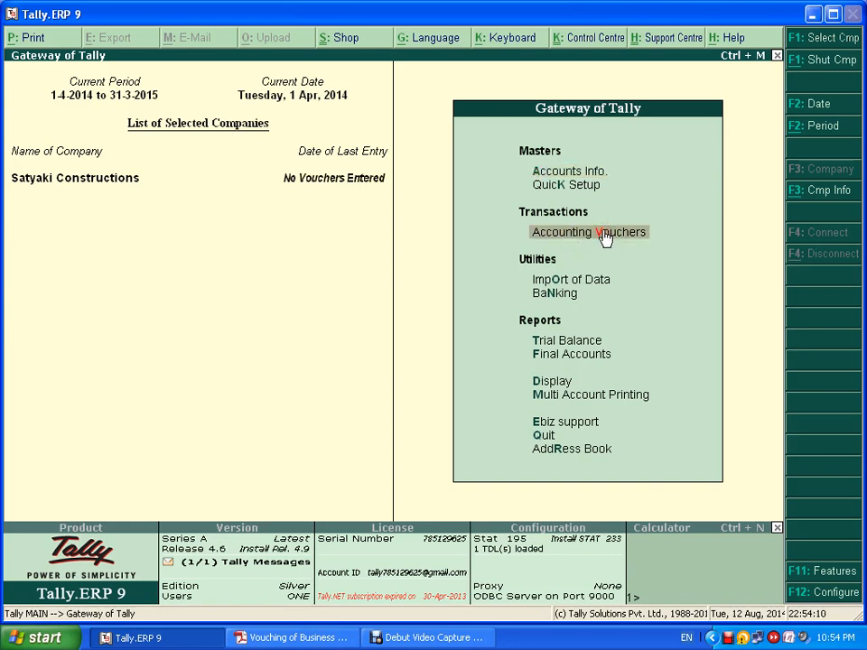
left_click(603, 234)
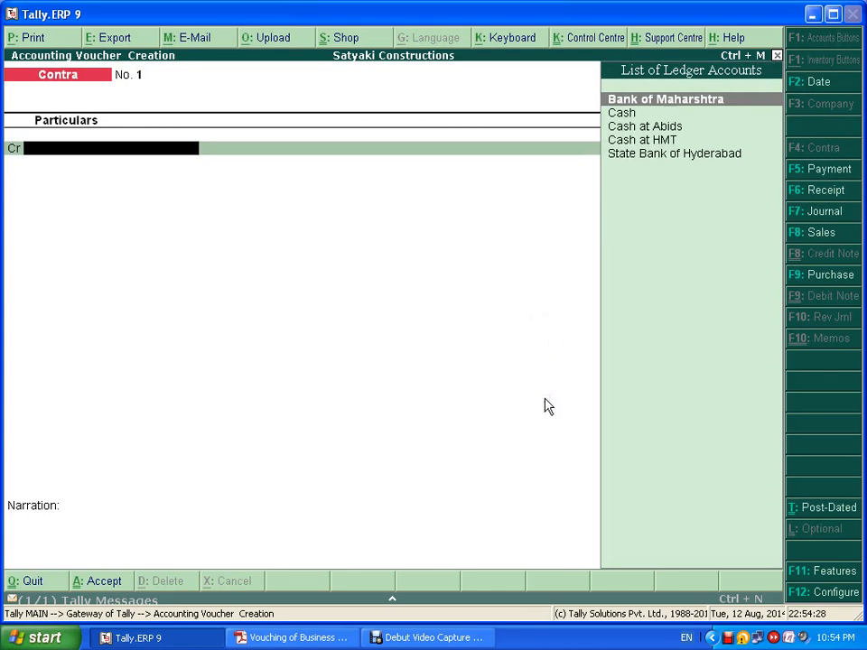
left_click(616, 393)
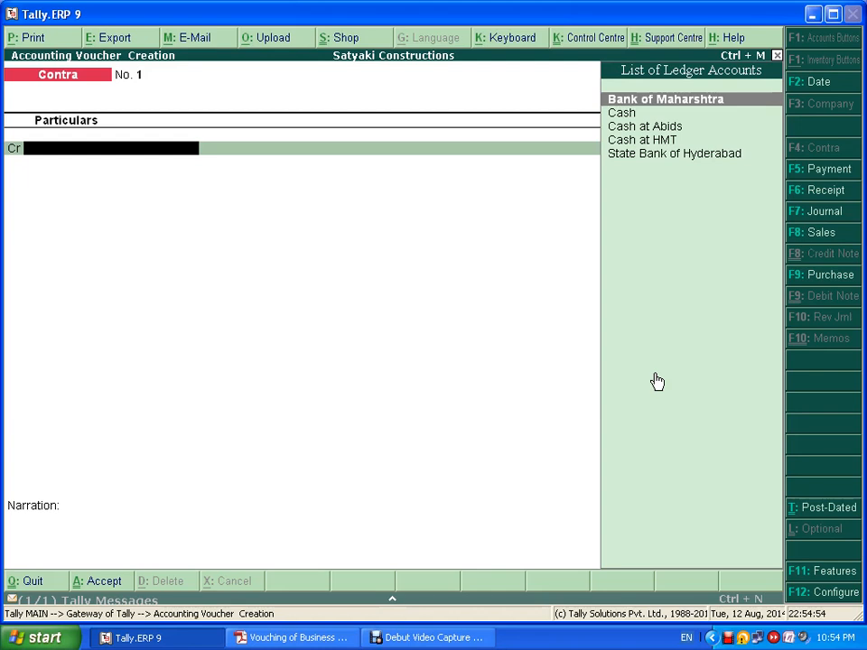
Step: Go through the Payment, Receipt, Journal and Purchase voucher entry screens in turn
key("F5")
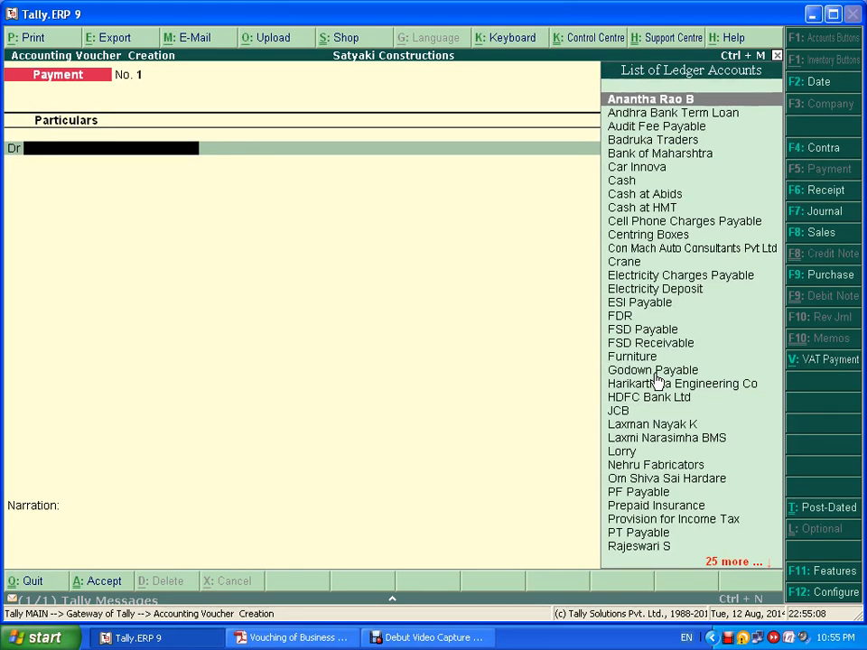
key("F6")
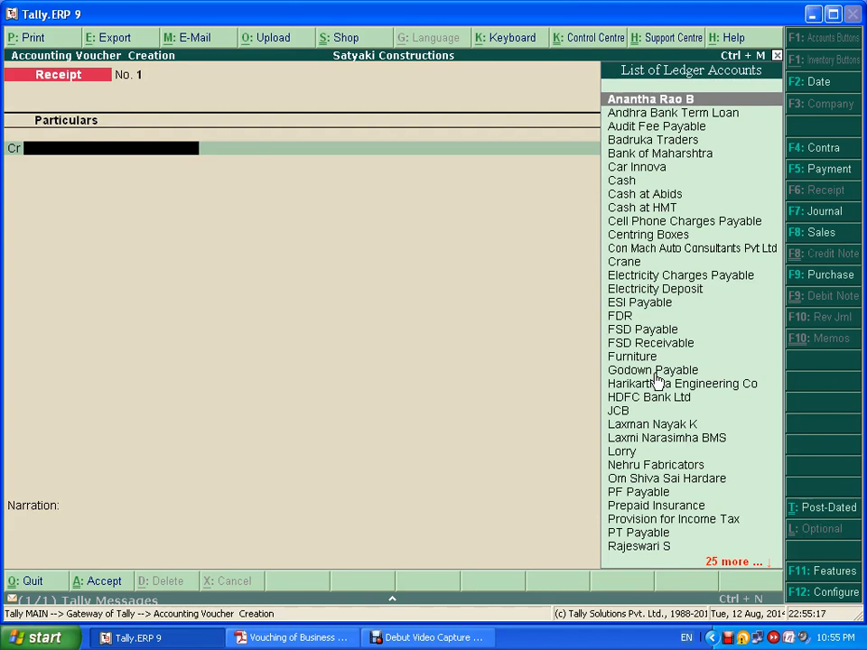
key("F7")
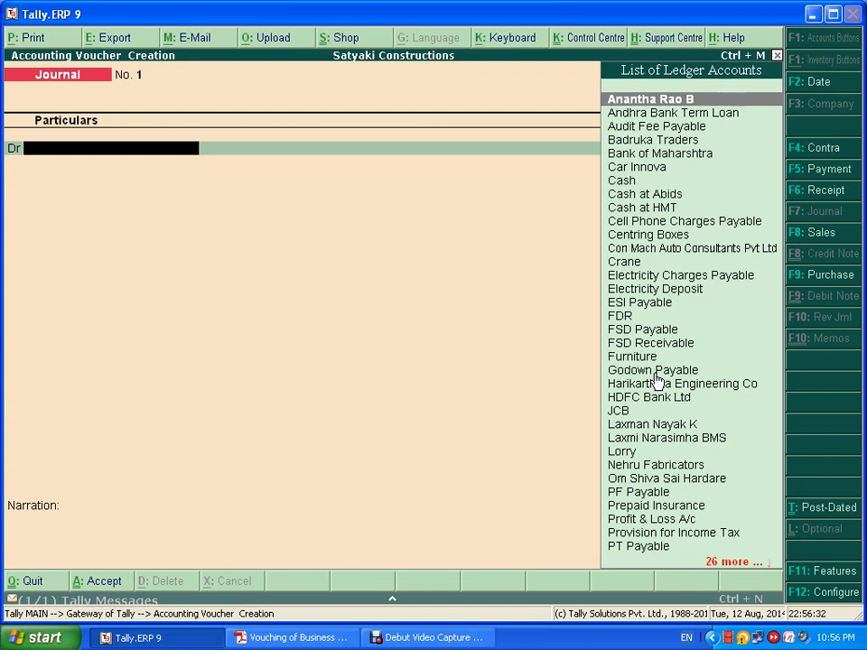
key("F9")
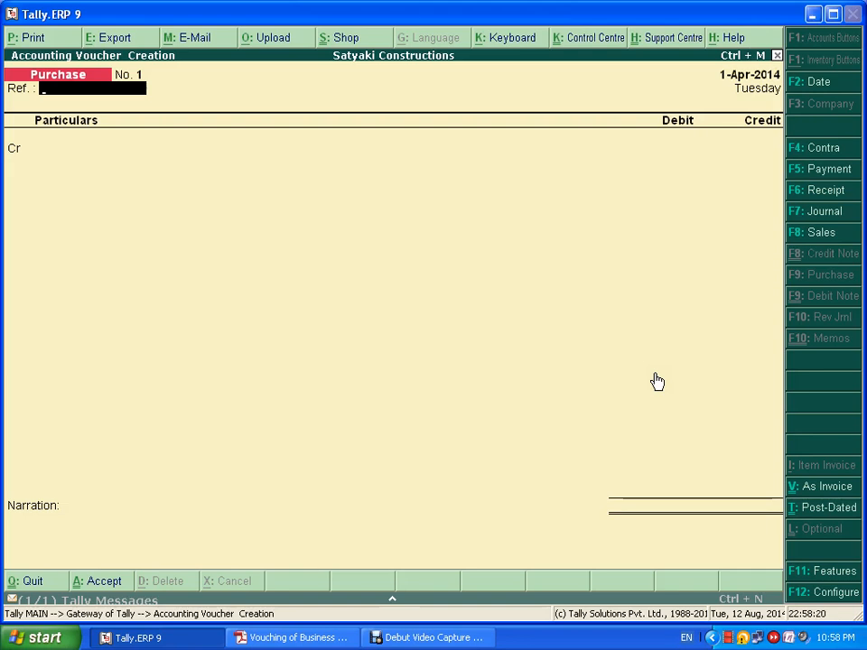
Step: Bring up a Sales voucher and change its entry format from invoice to voucher mode
key("F8")
key("F9")
left_click(824, 236)
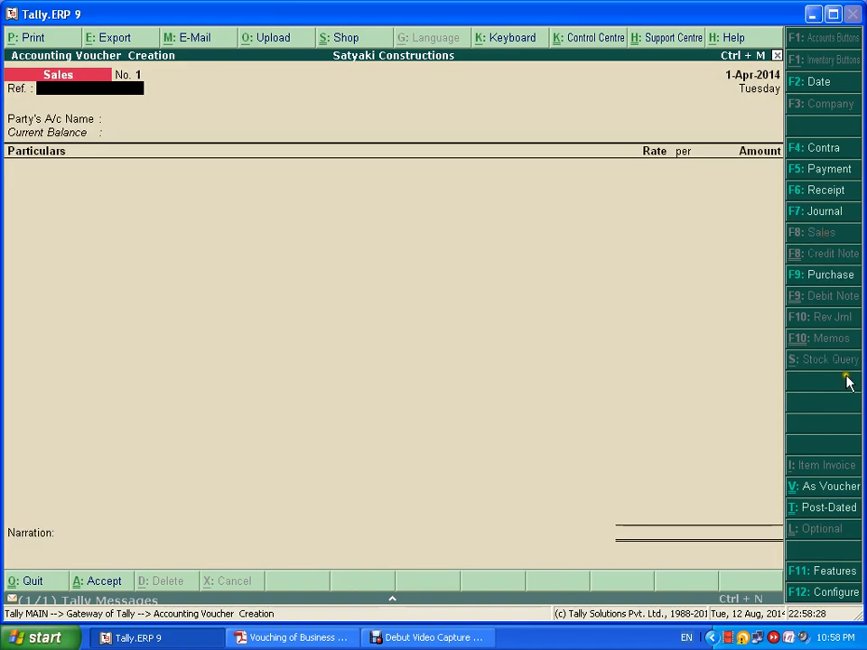
left_click(832, 488)
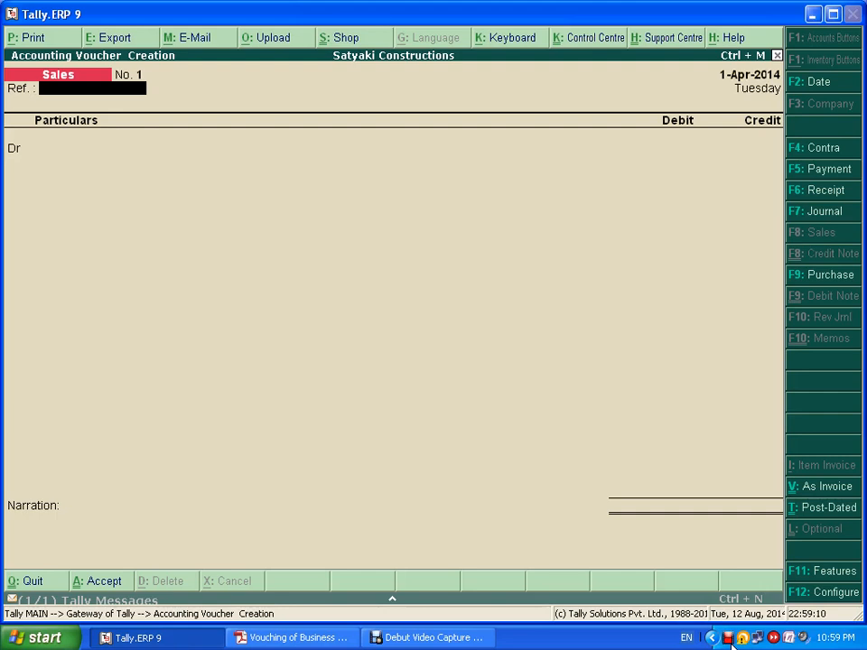
Step: Review the company's accounting features and quit them without altering any option
key("F11")
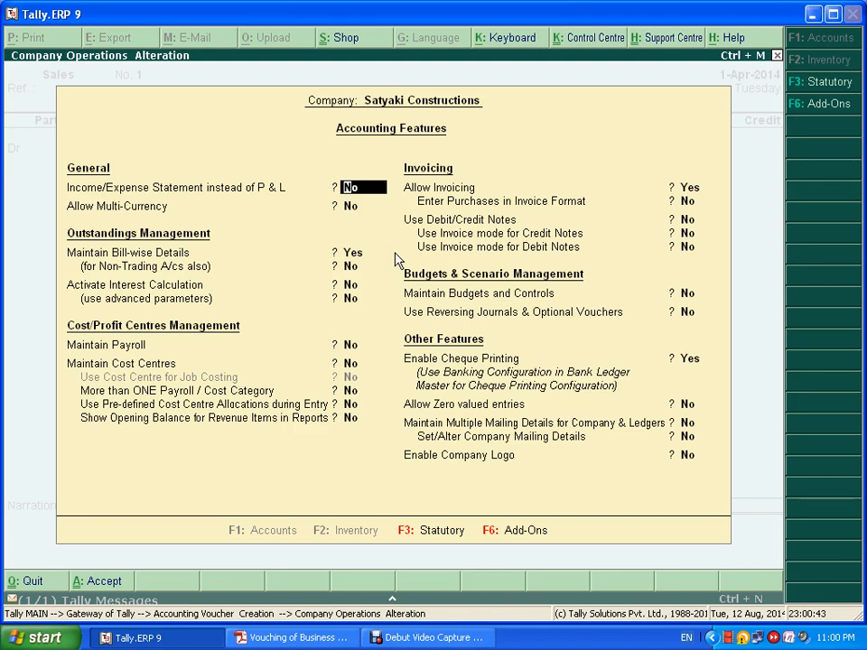
key("Escape")
key("Escape")
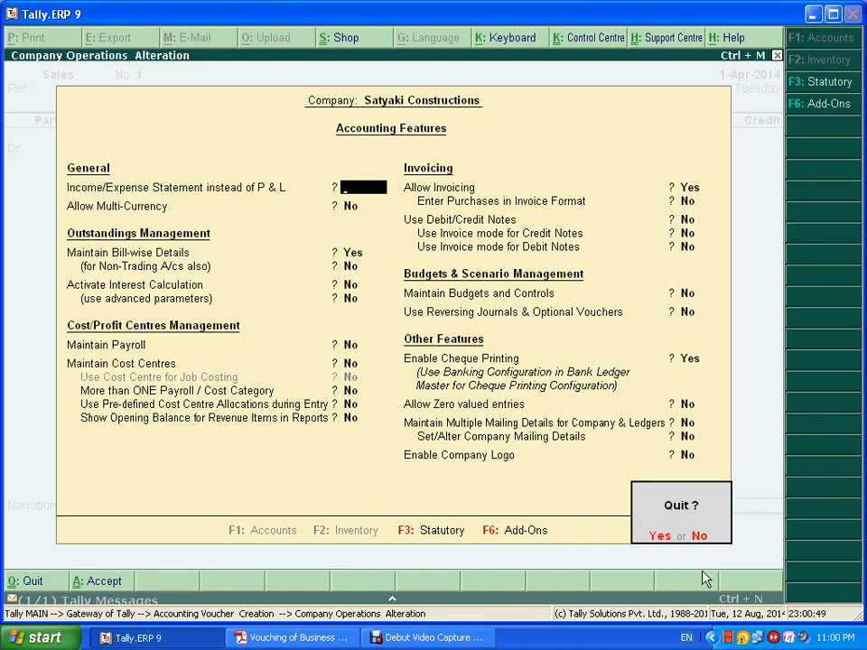
key("Return")
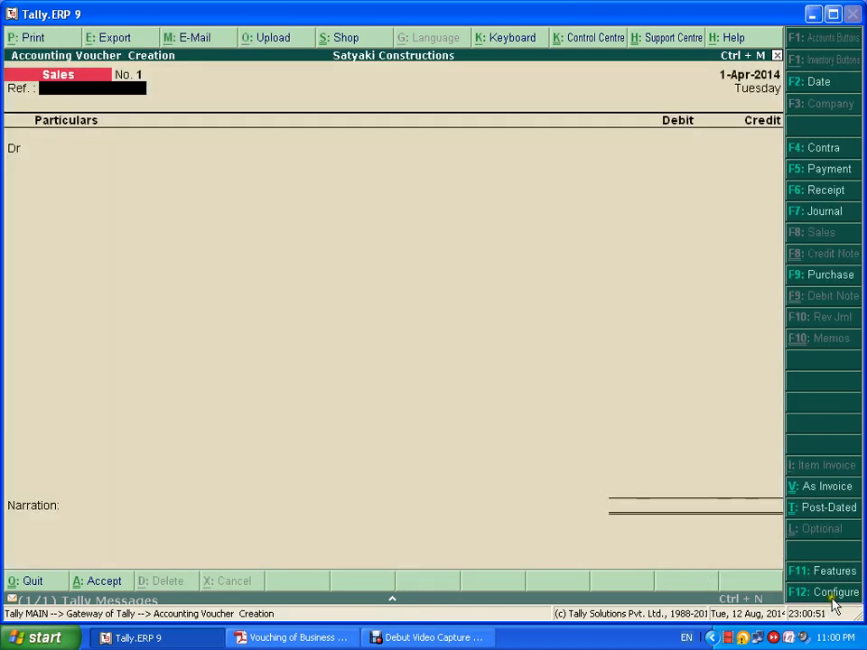
Step: Review and accept the Sales voucher configuration options, and return to Accounting Vouchers on the Gateway of Tally
left_click(830, 596)
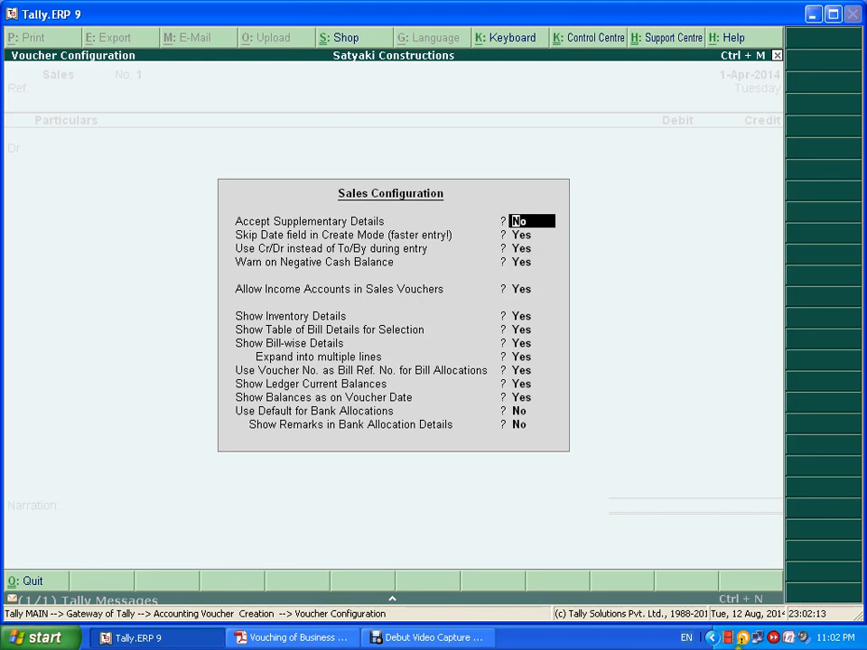
key("ctrl+a")
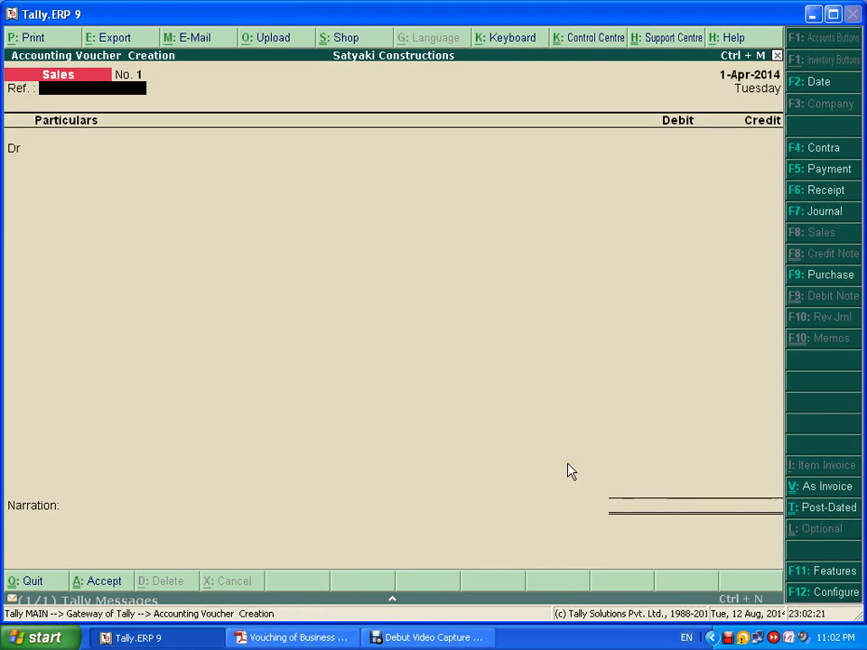
key("Escape")
key("Escape")
key("n")
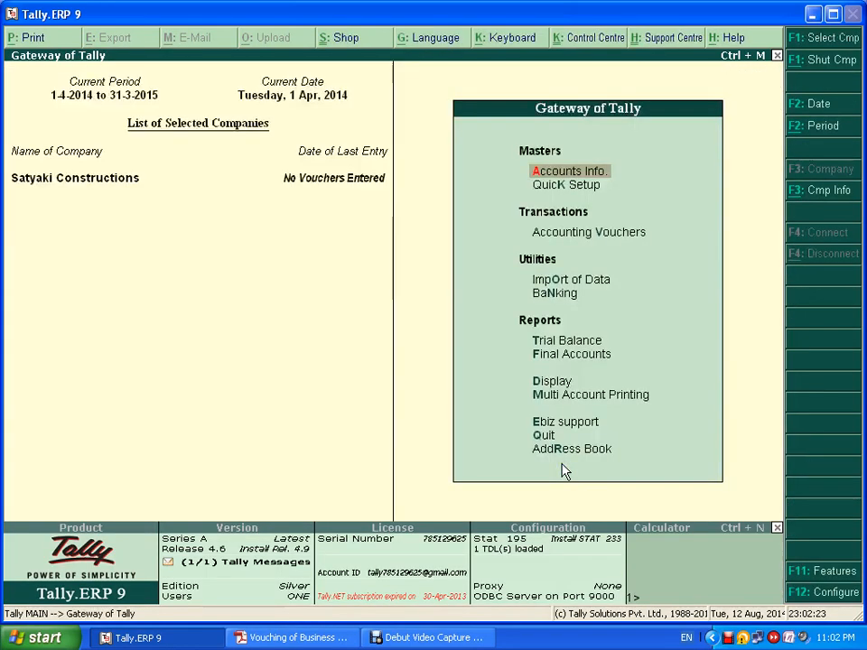
left_click(623, 236)
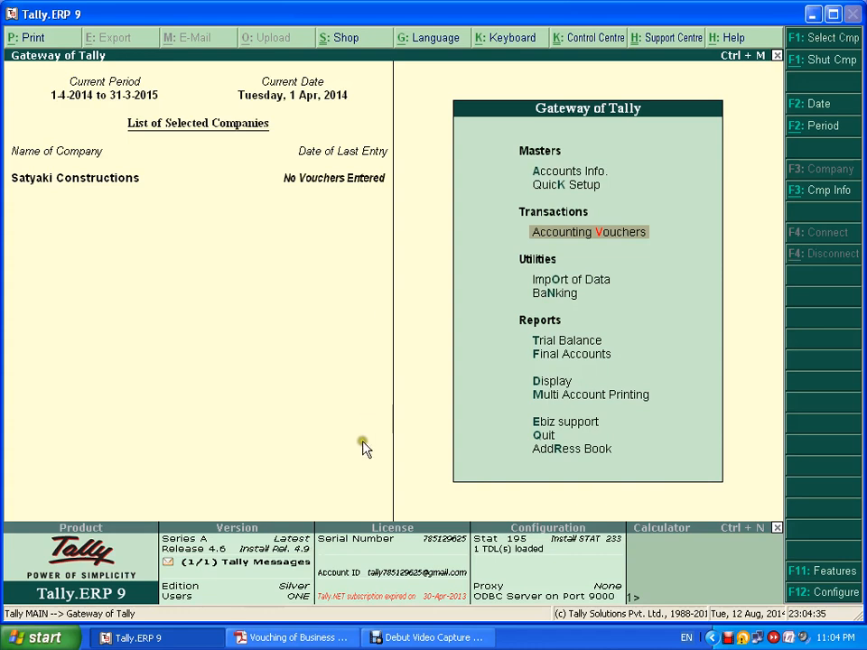
Step: Switch to Adobe Reader and read the voucher type notes in the Vouching of Business Transactions PDF, through F12 Configuration
left_click(291, 638)
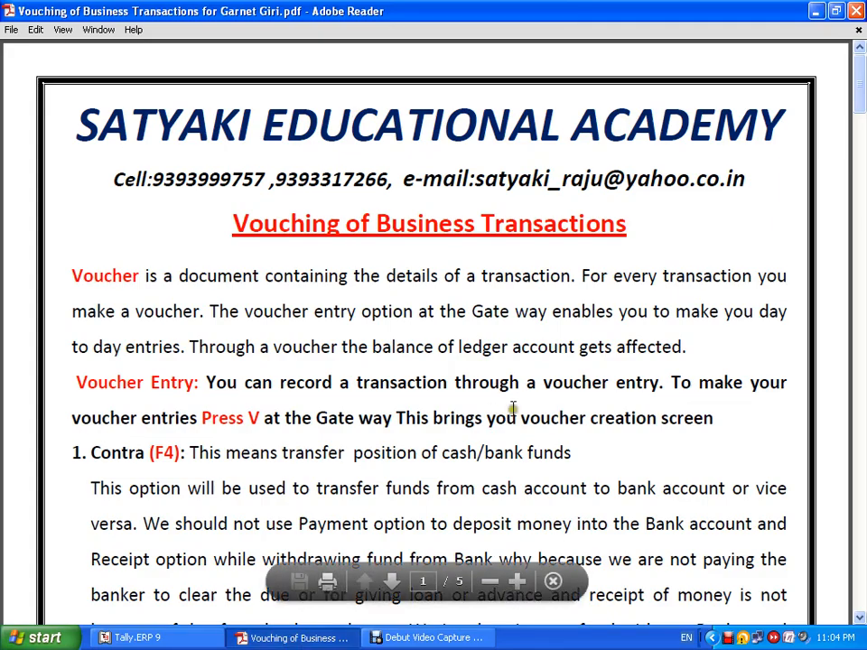
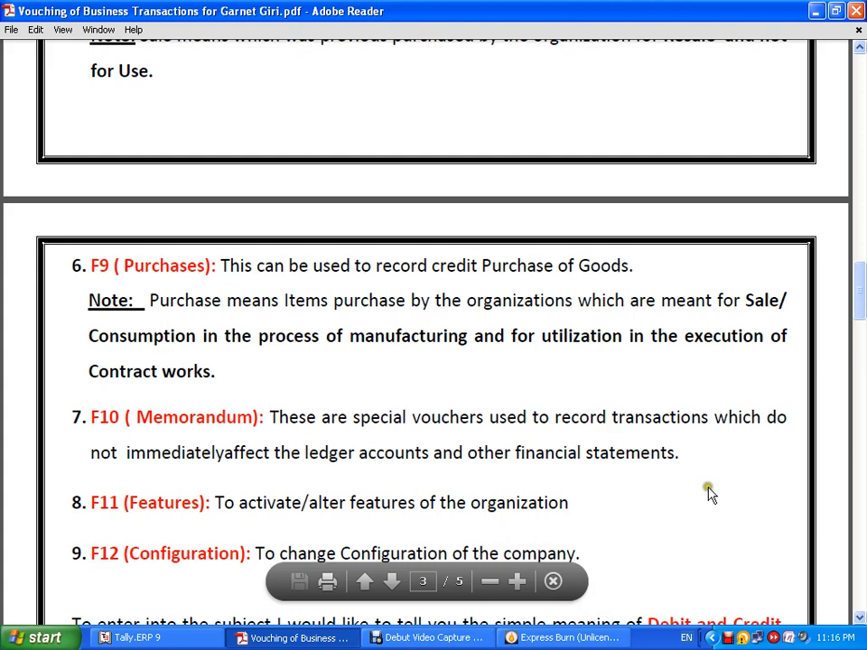
scroll(630, 452, "down", 2)
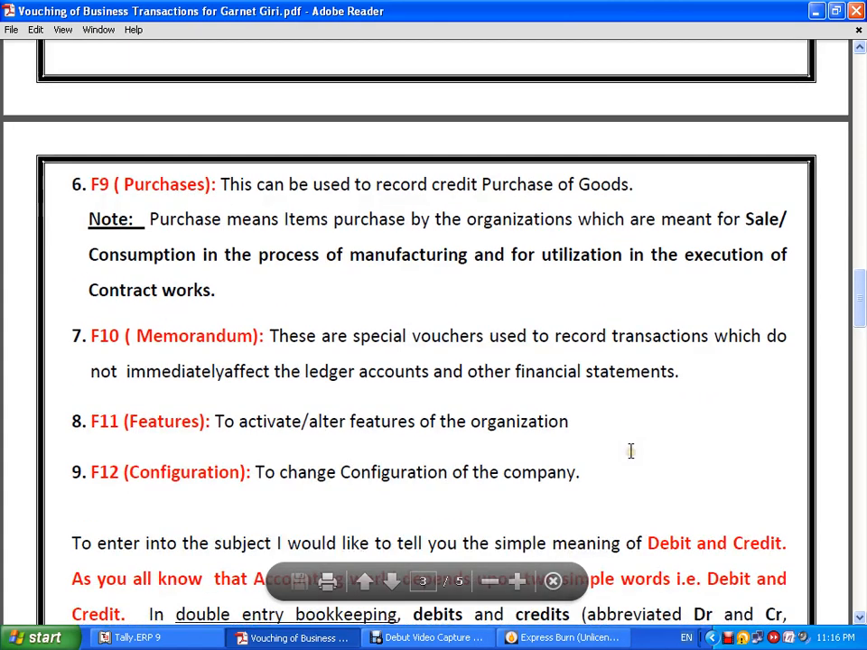
scroll(630, 451, "down", 1)
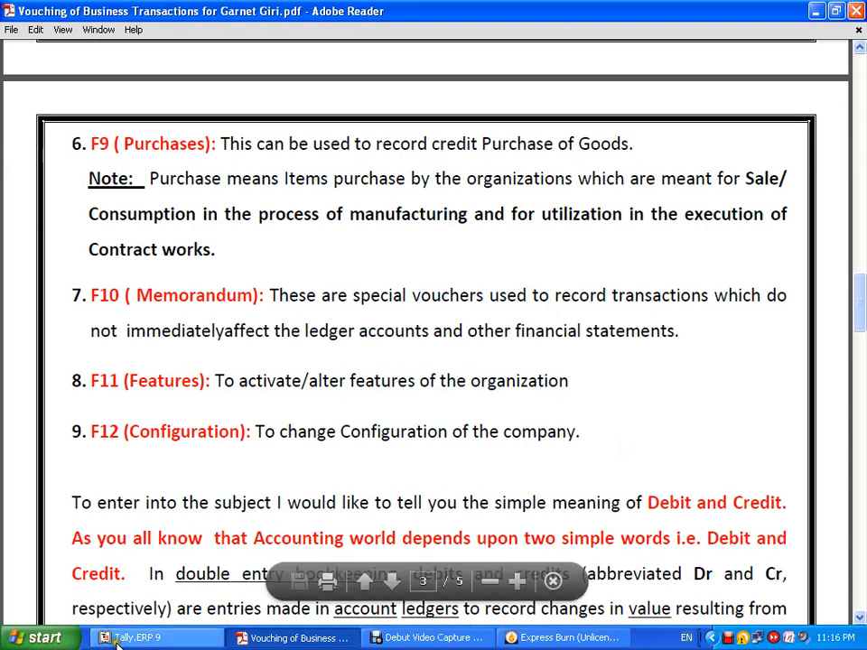
Step: Switch back to Tally.ERP 9 and go through the Contra, Payment and Receipt voucher entry screens
left_click(147, 640)
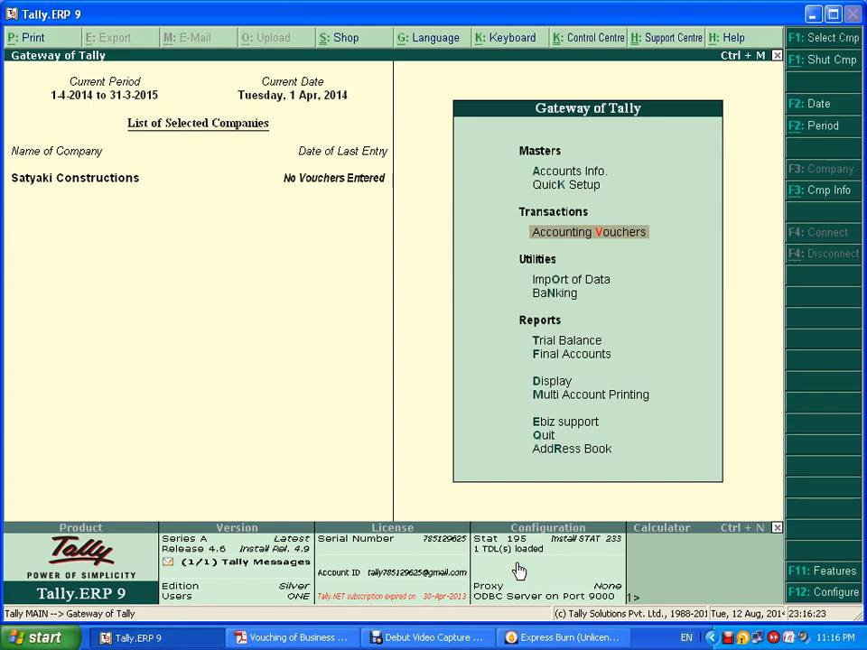
key("Return")
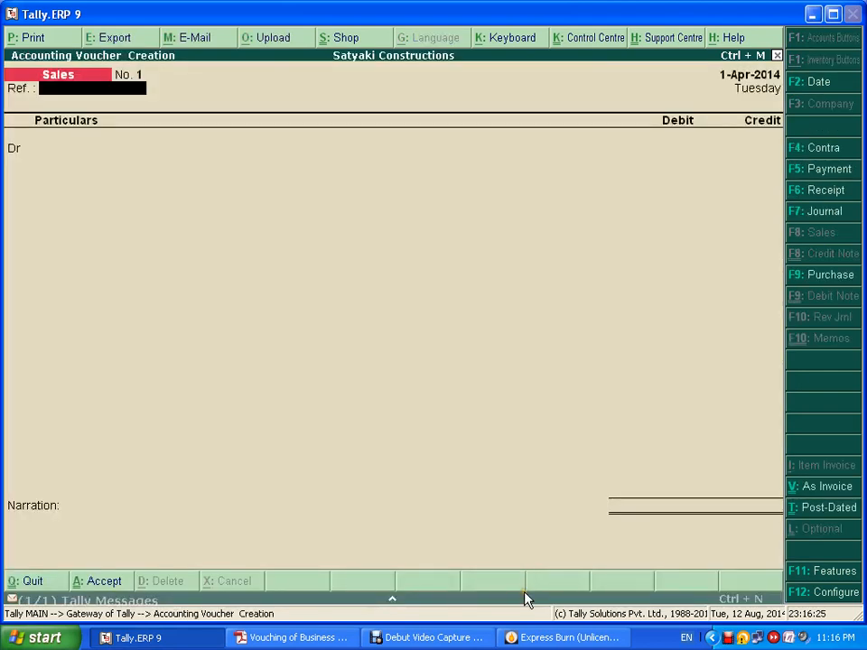
key("F4")
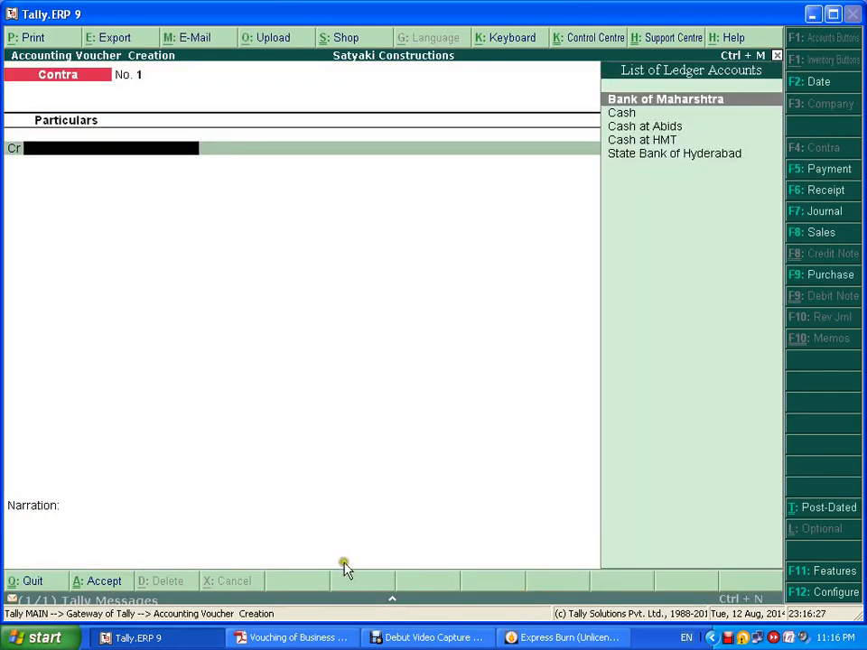
left_click(436, 552)
left_click(403, 566)
key("F5")
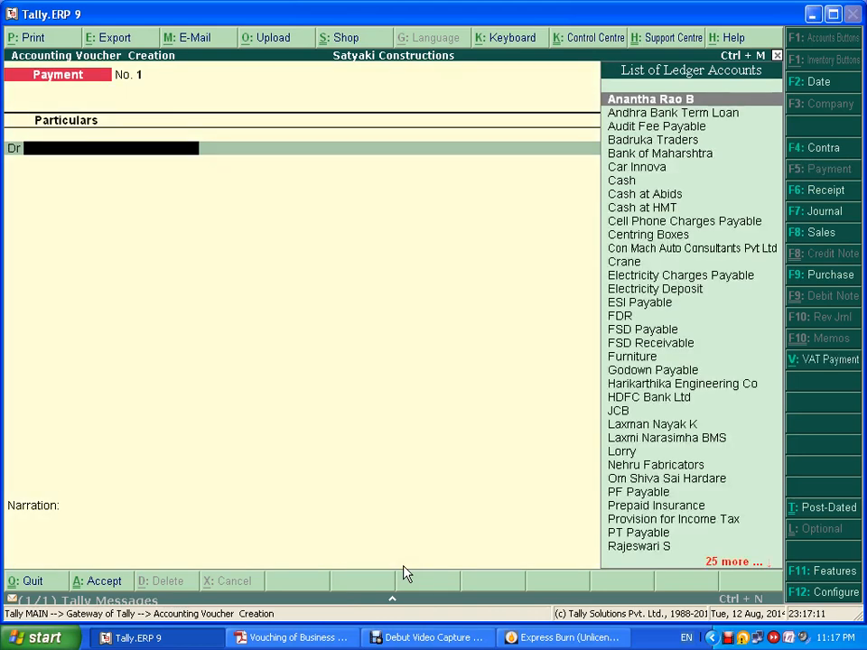
key("F6")
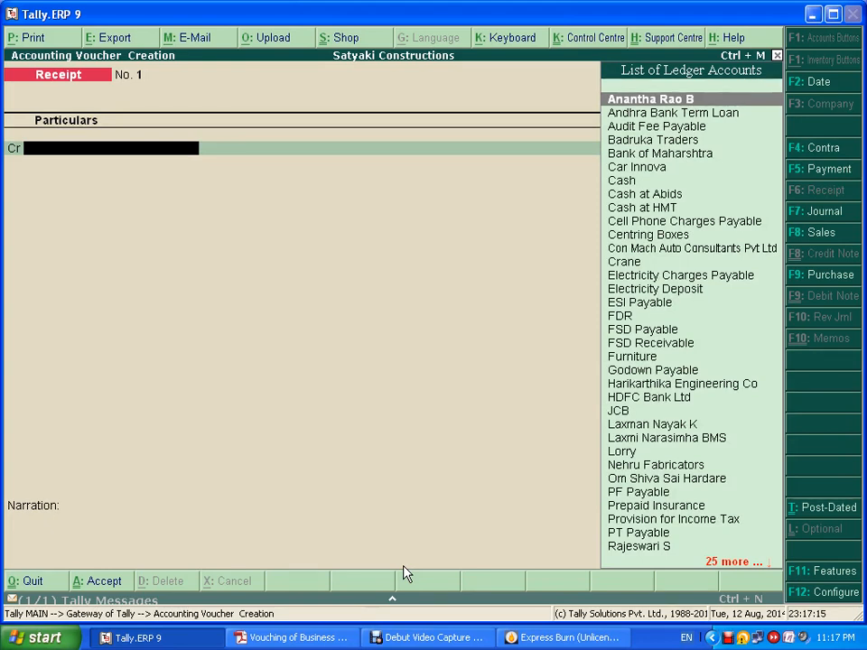
Step: Open the Sales voucher again and set it to voucher mode instead of invoice mode
key("F8")
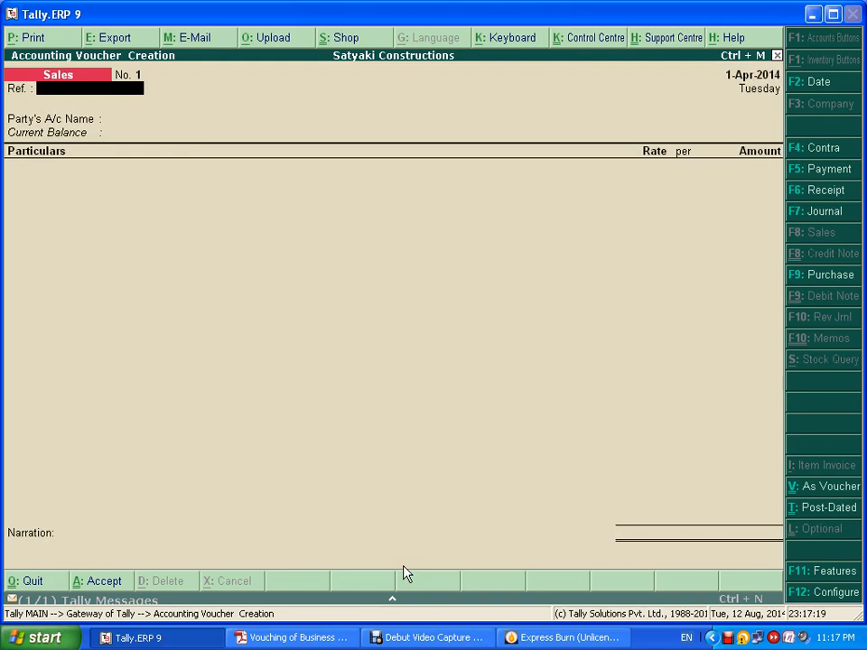
left_click(408, 564)
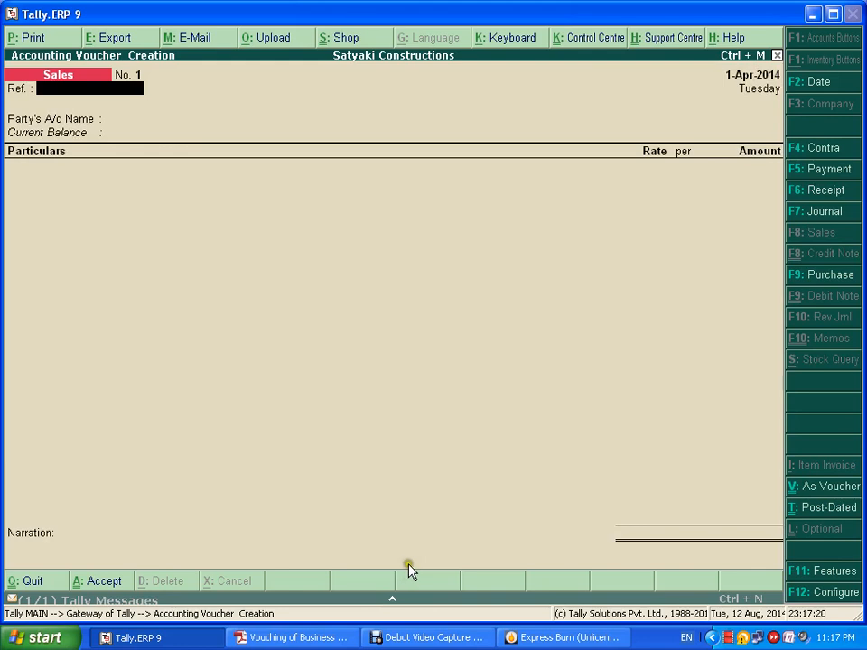
left_click(809, 492)
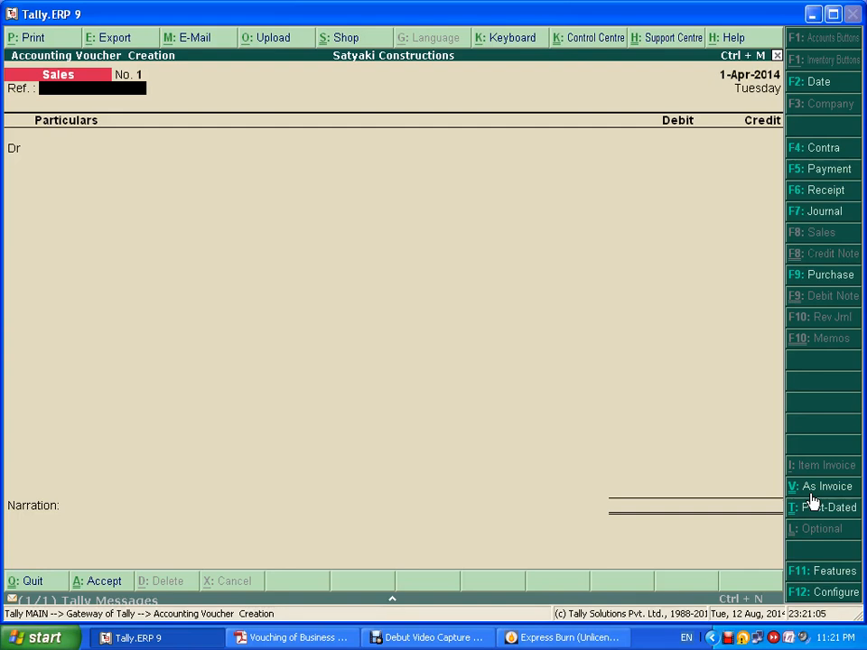
Step: View the Contra voucher's ledger accounts once more and move on to the Payment voucher
key("F4")
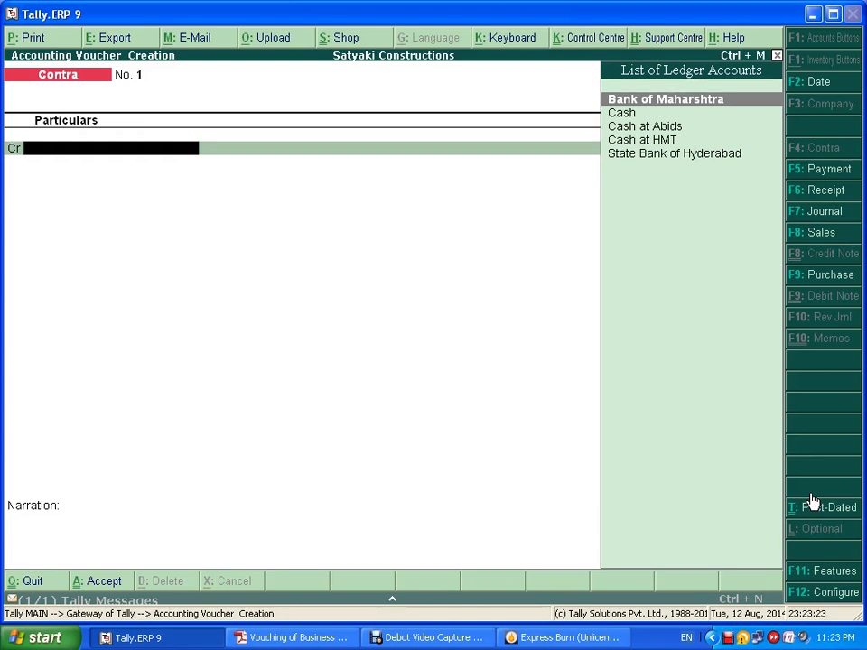
key("space")
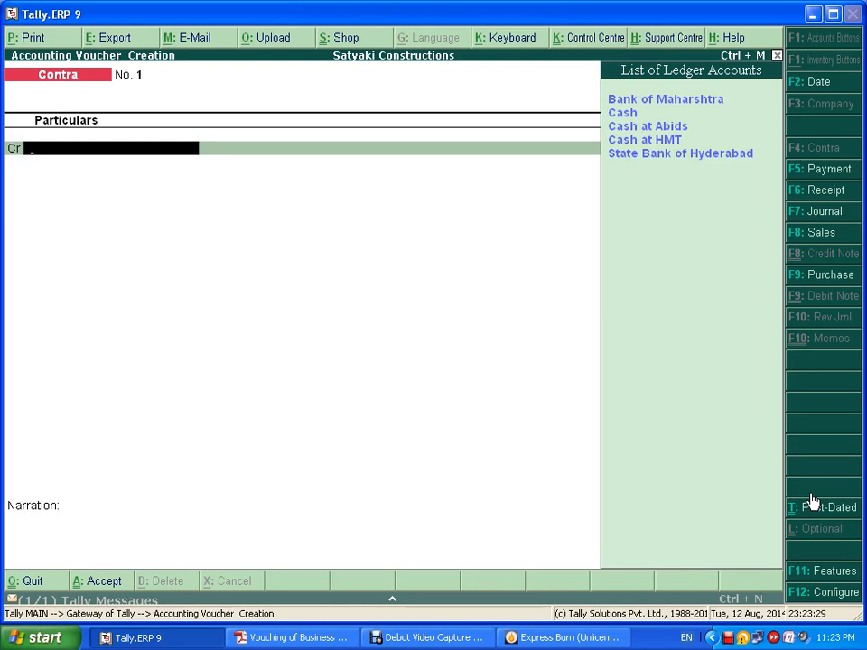
key("F5")
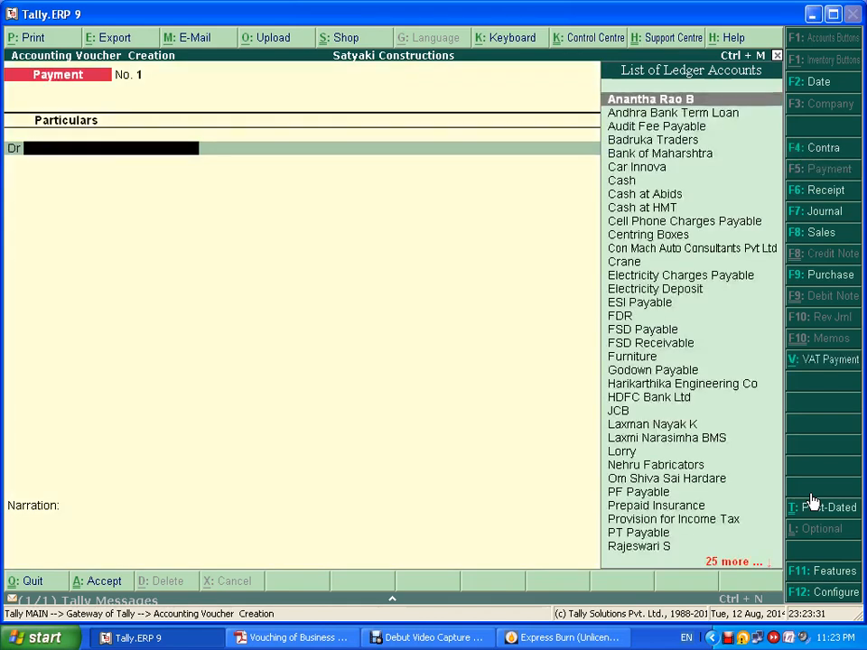